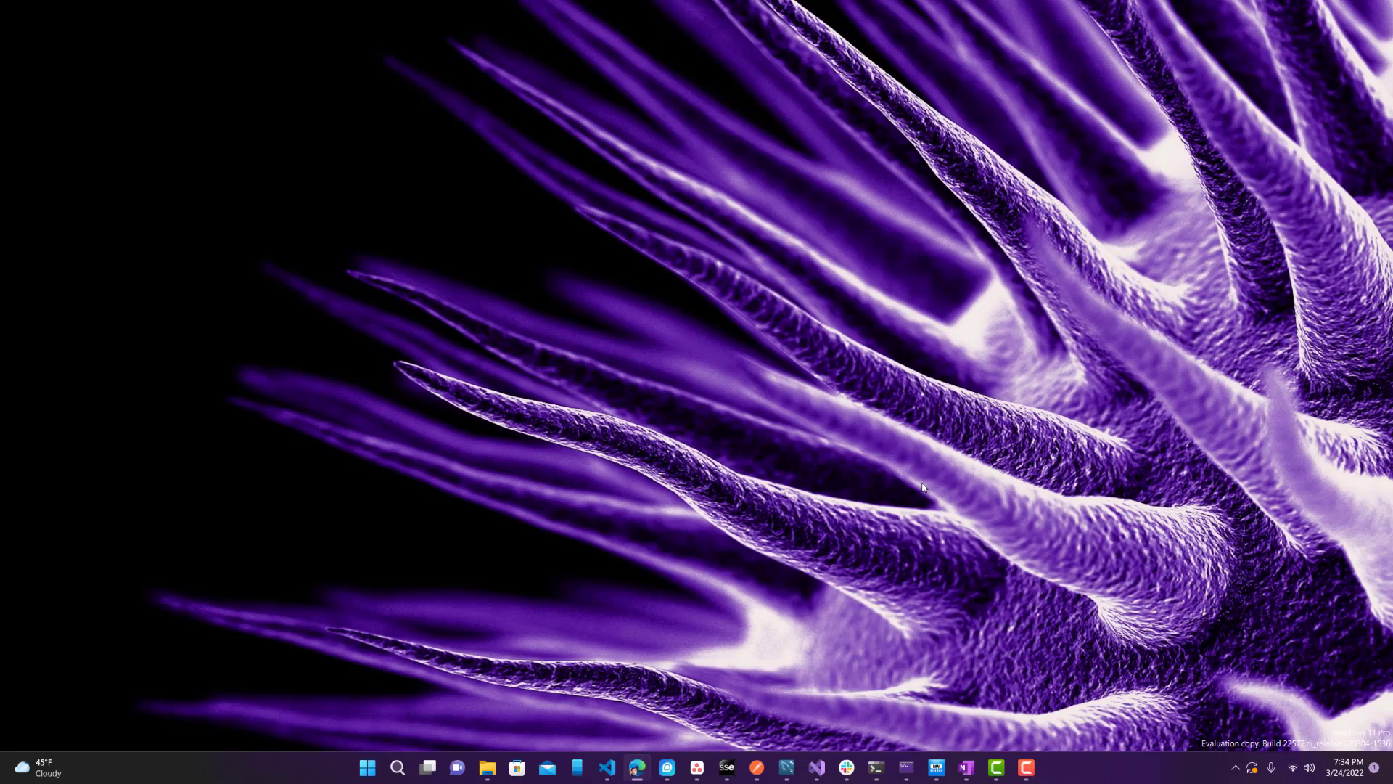
Launch Settings from the Start menu and go to System > About.
key(super)
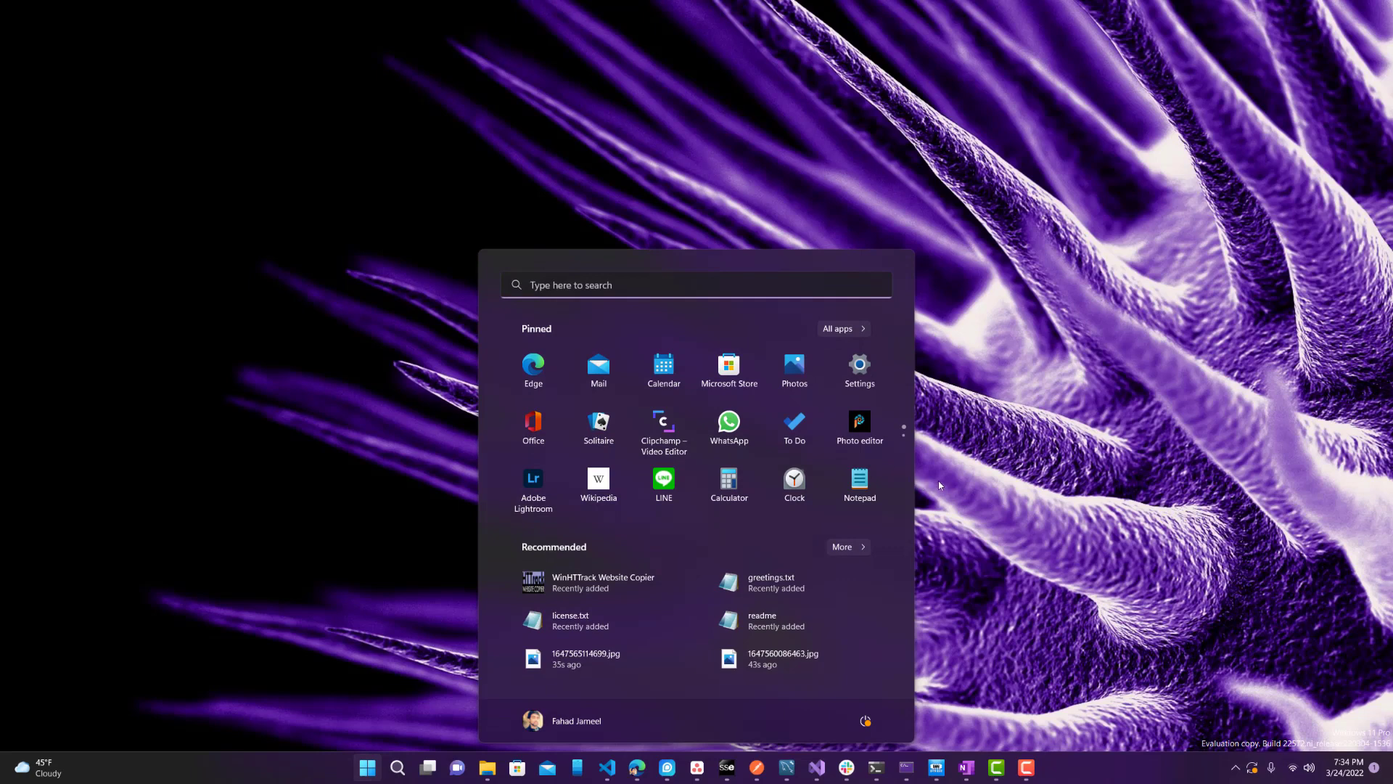
click(860, 365)
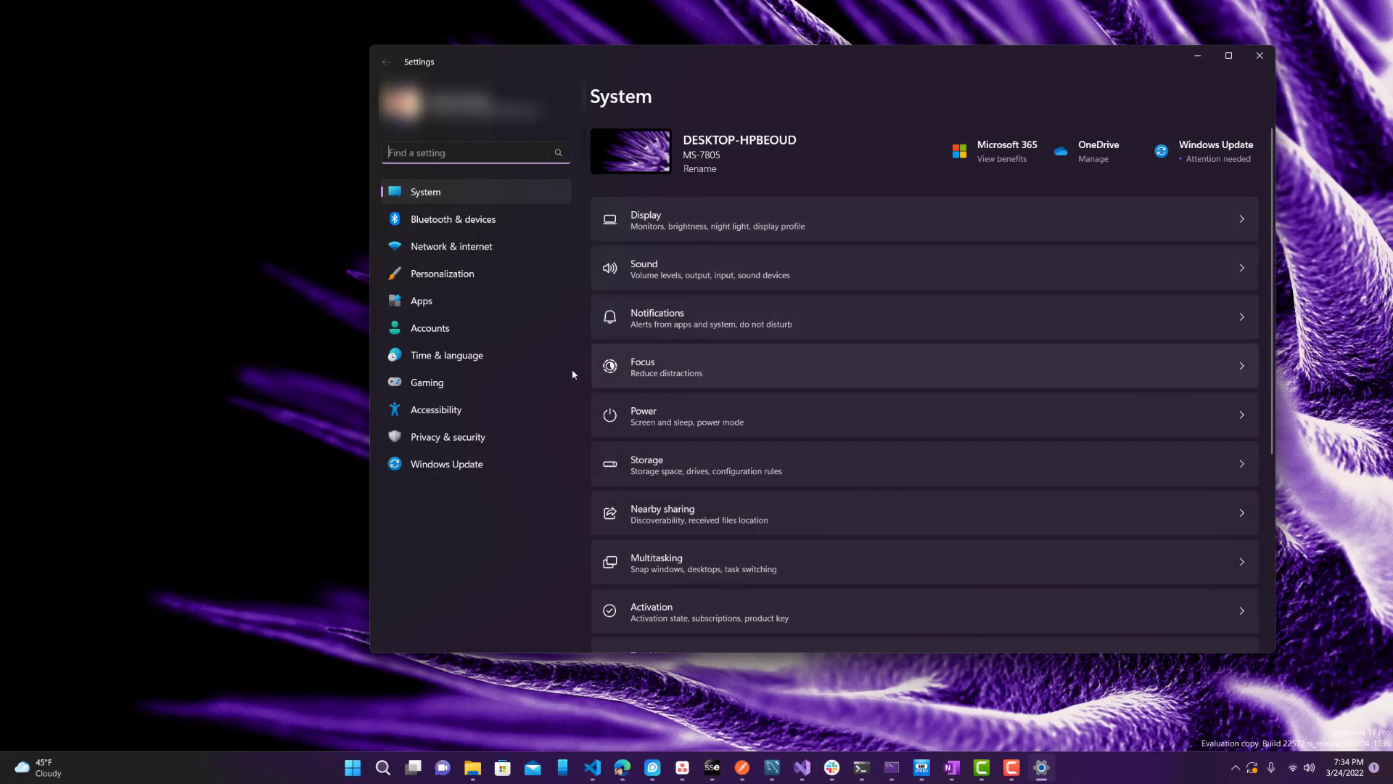
scroll(932, 312, down, 4)
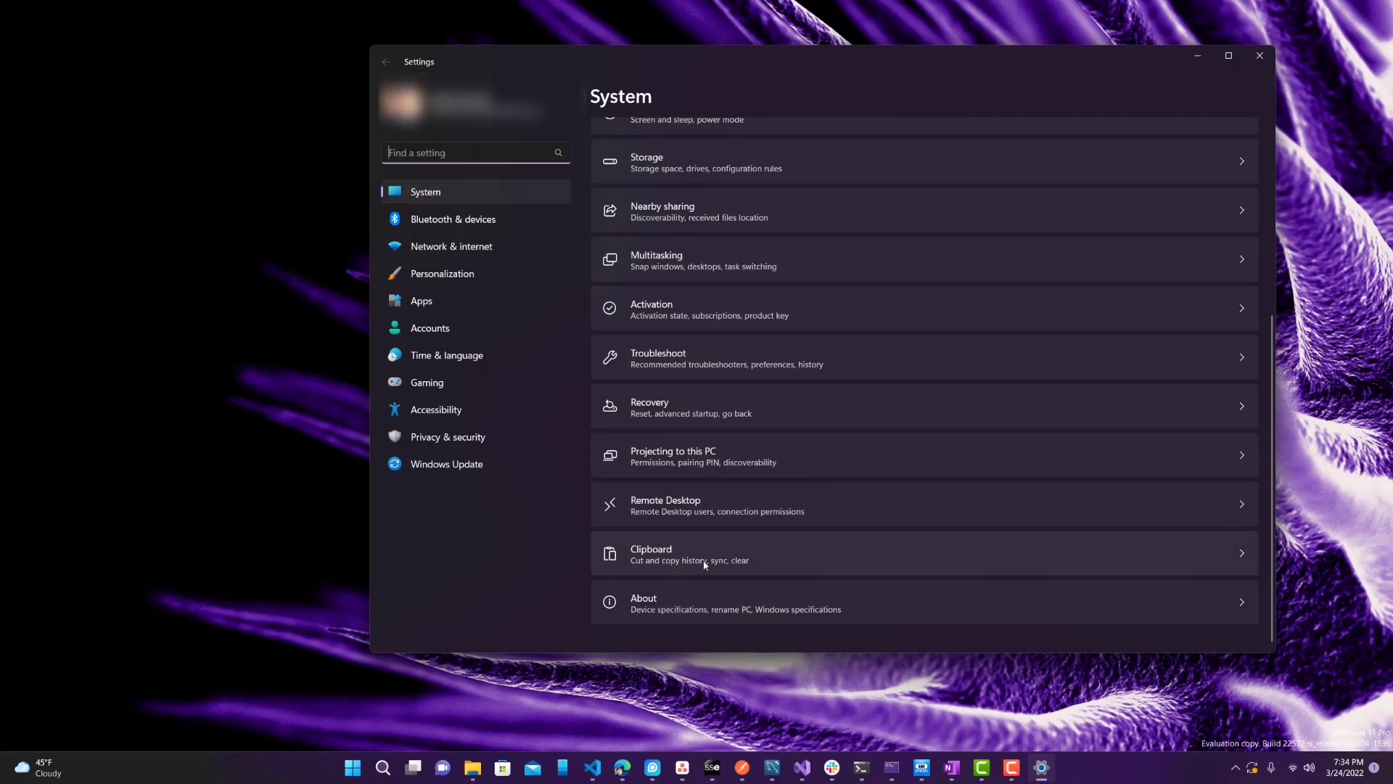
click(737, 616)
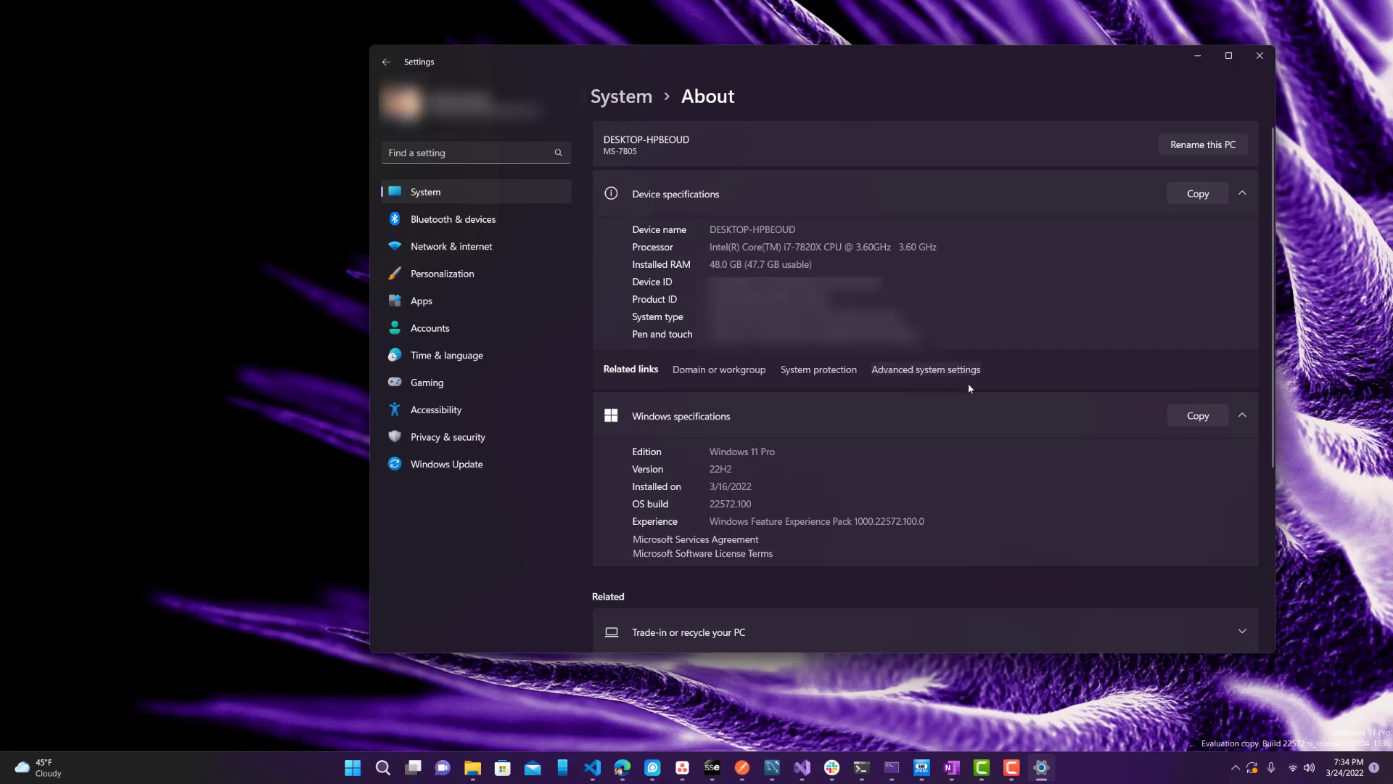
Open Advanced system settings and centre the System Properties dialog on screen.
click(389, 153)
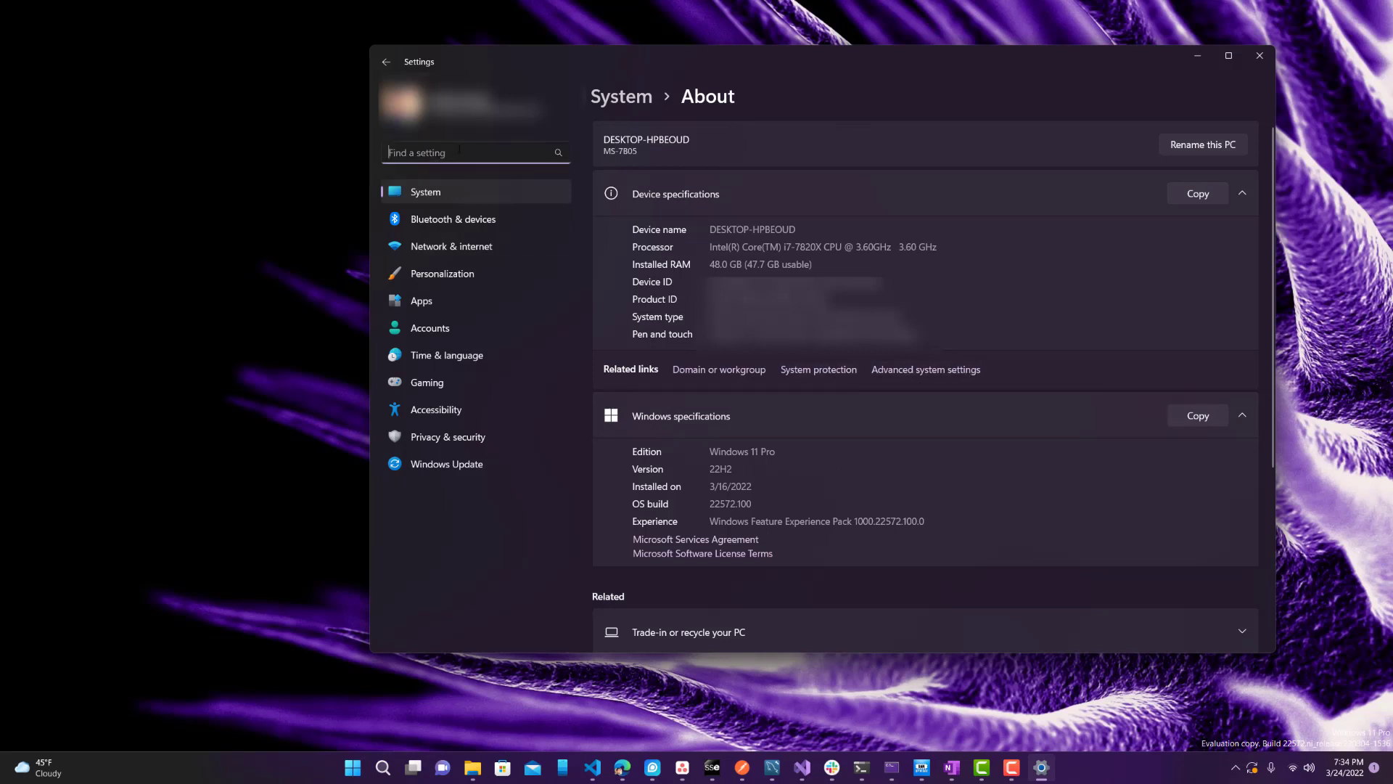
click(943, 372)
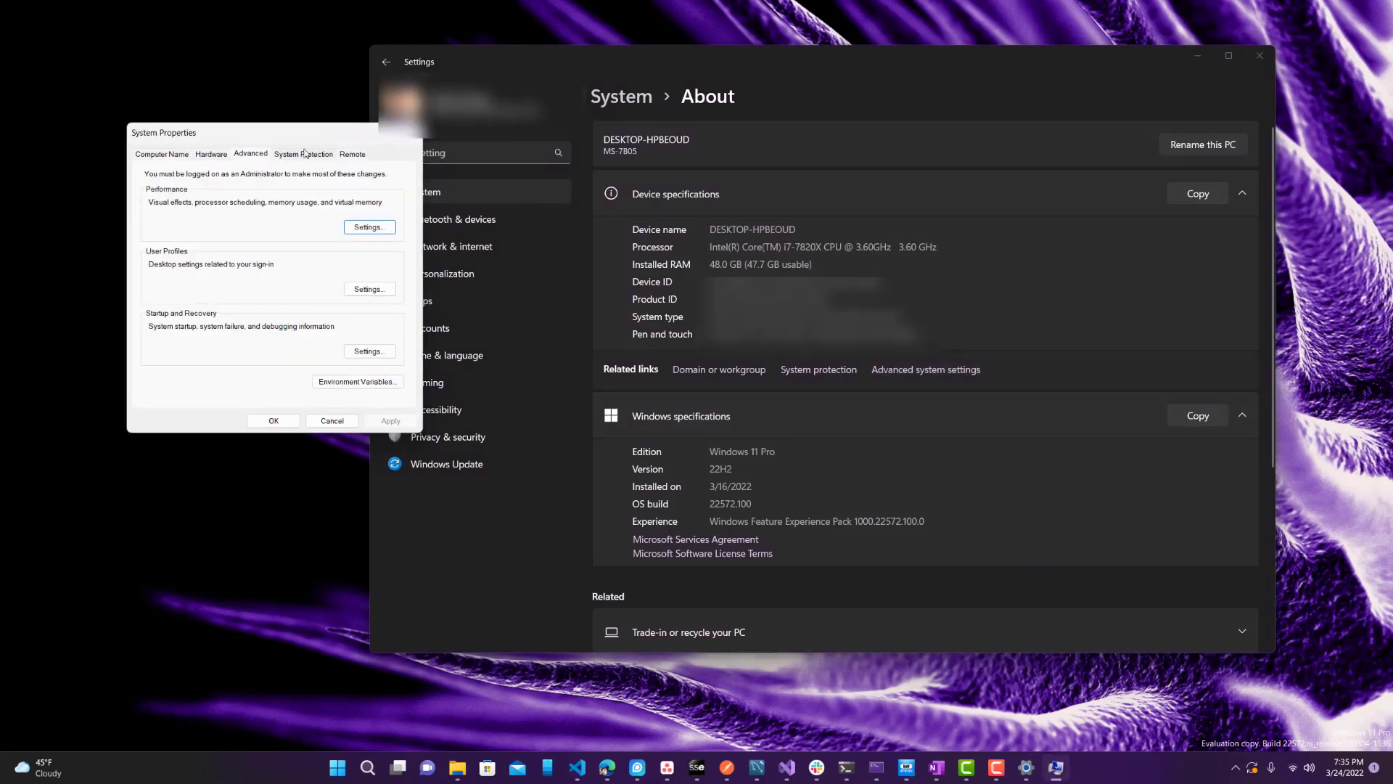
drag(290, 138, 870, 231)
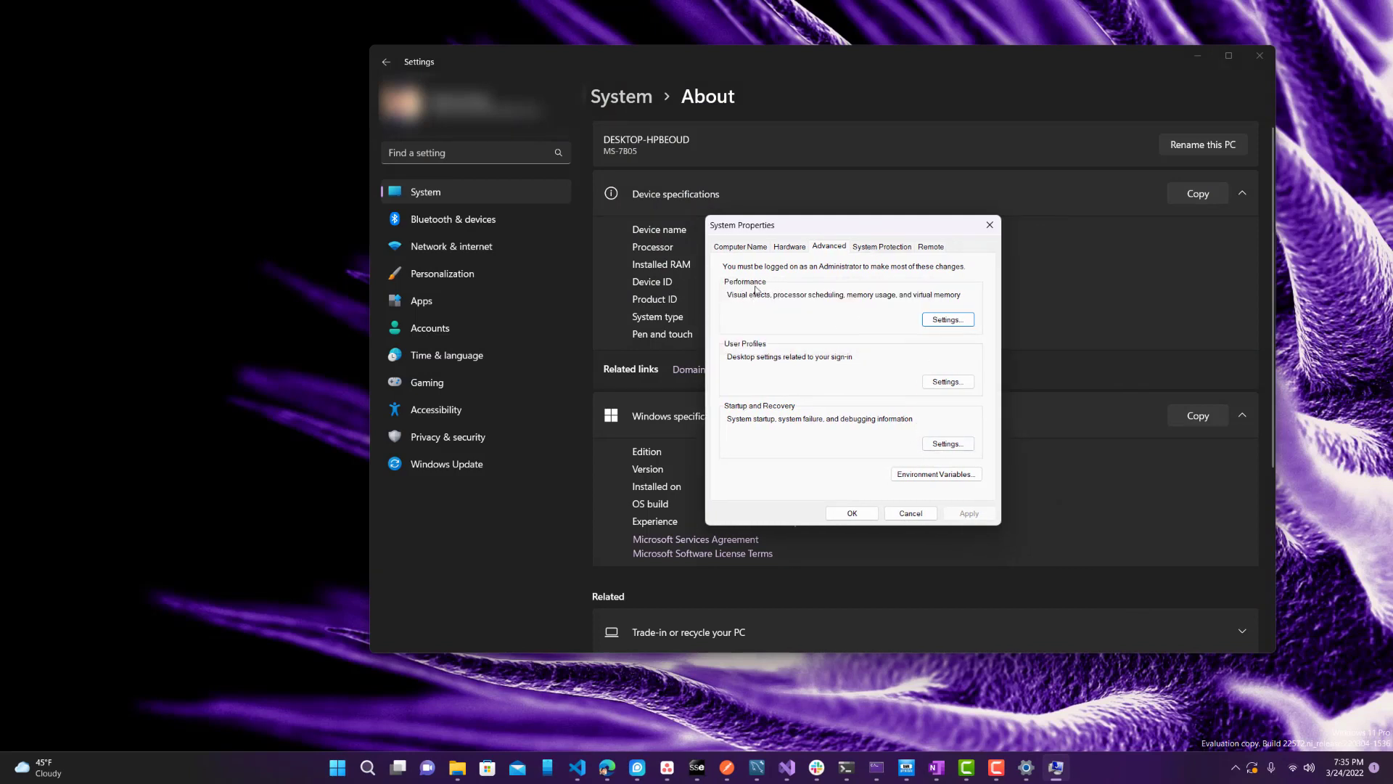
Open Performance Options and apply Adjust for best performance, clearing every visual effect.
click(945, 320)
drag(813, 280, 860, 173)
click(858, 282)
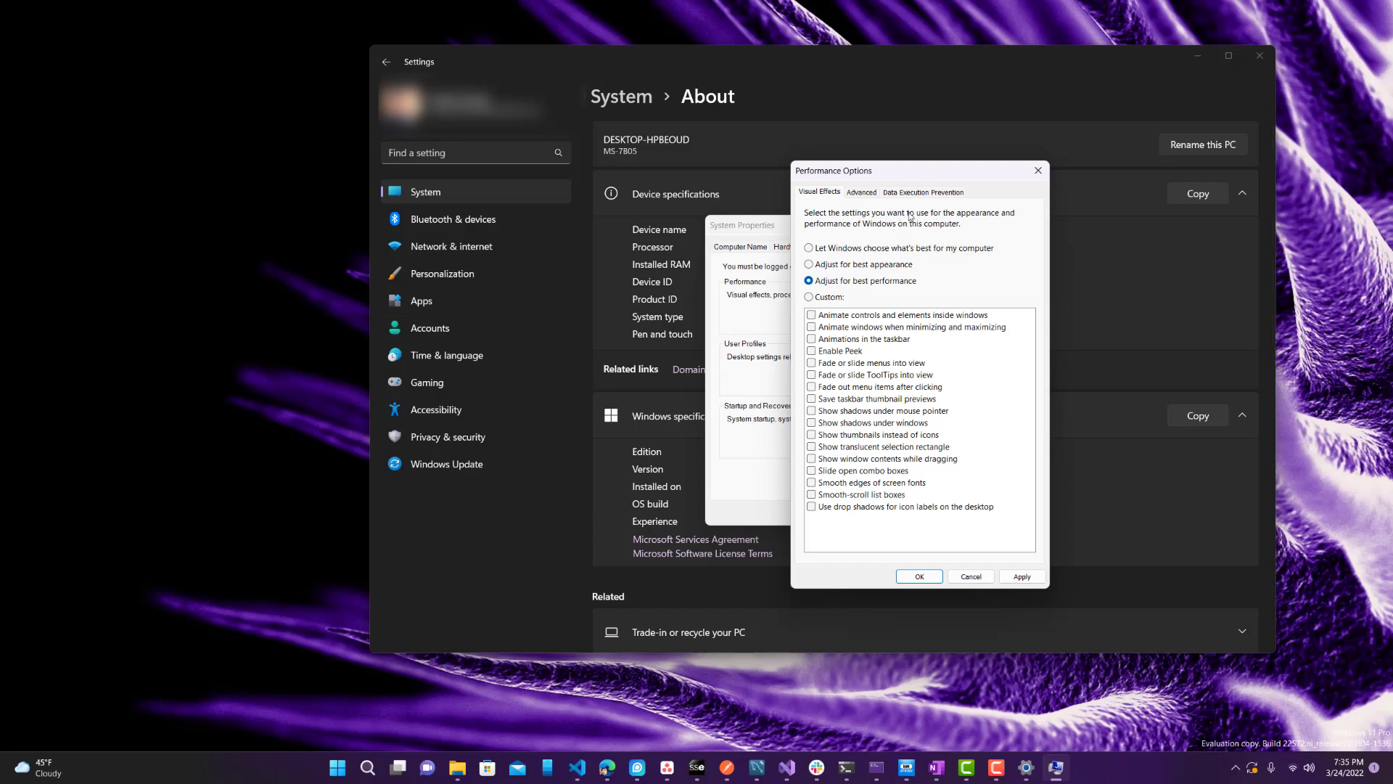
click(1021, 576)
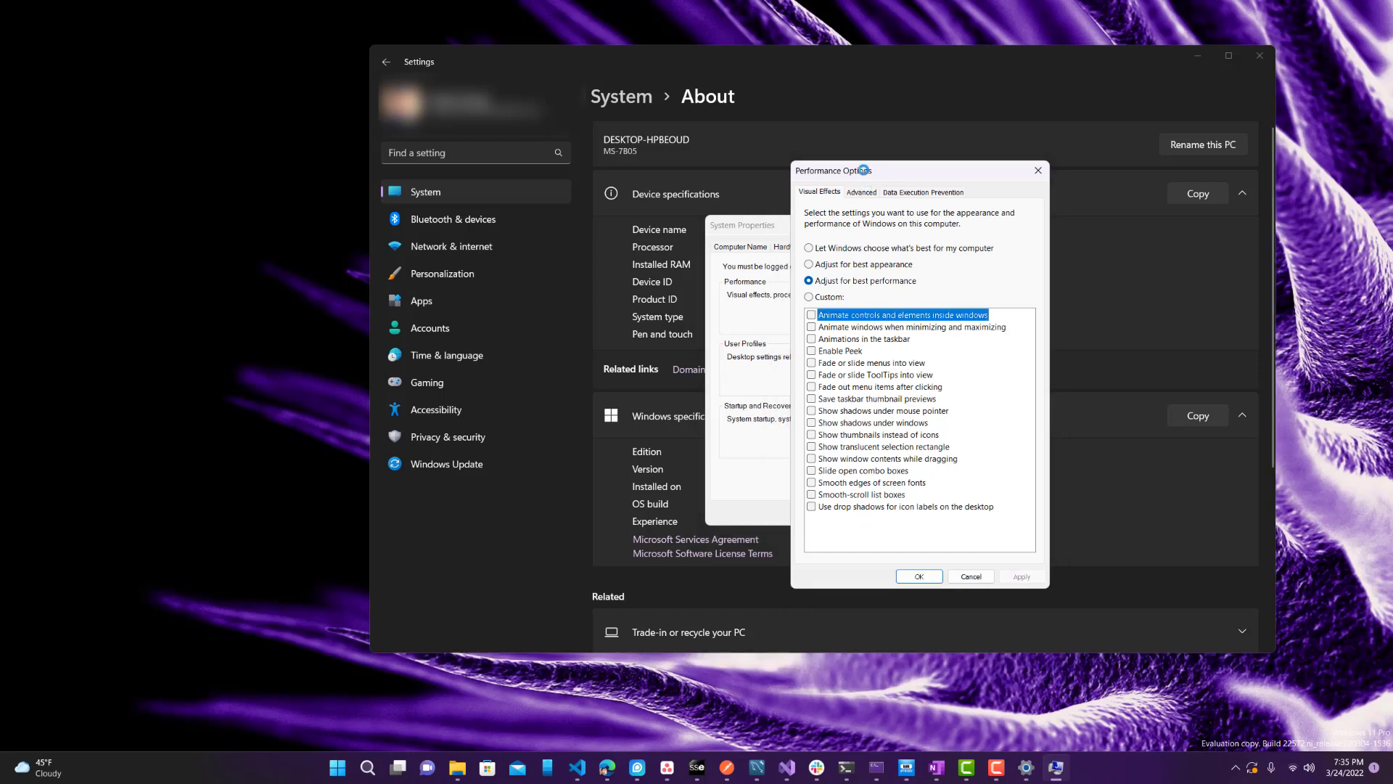
Try Adjust for best appearance, then switch back to Adjust for best performance.
drag(862, 174, 845, 176)
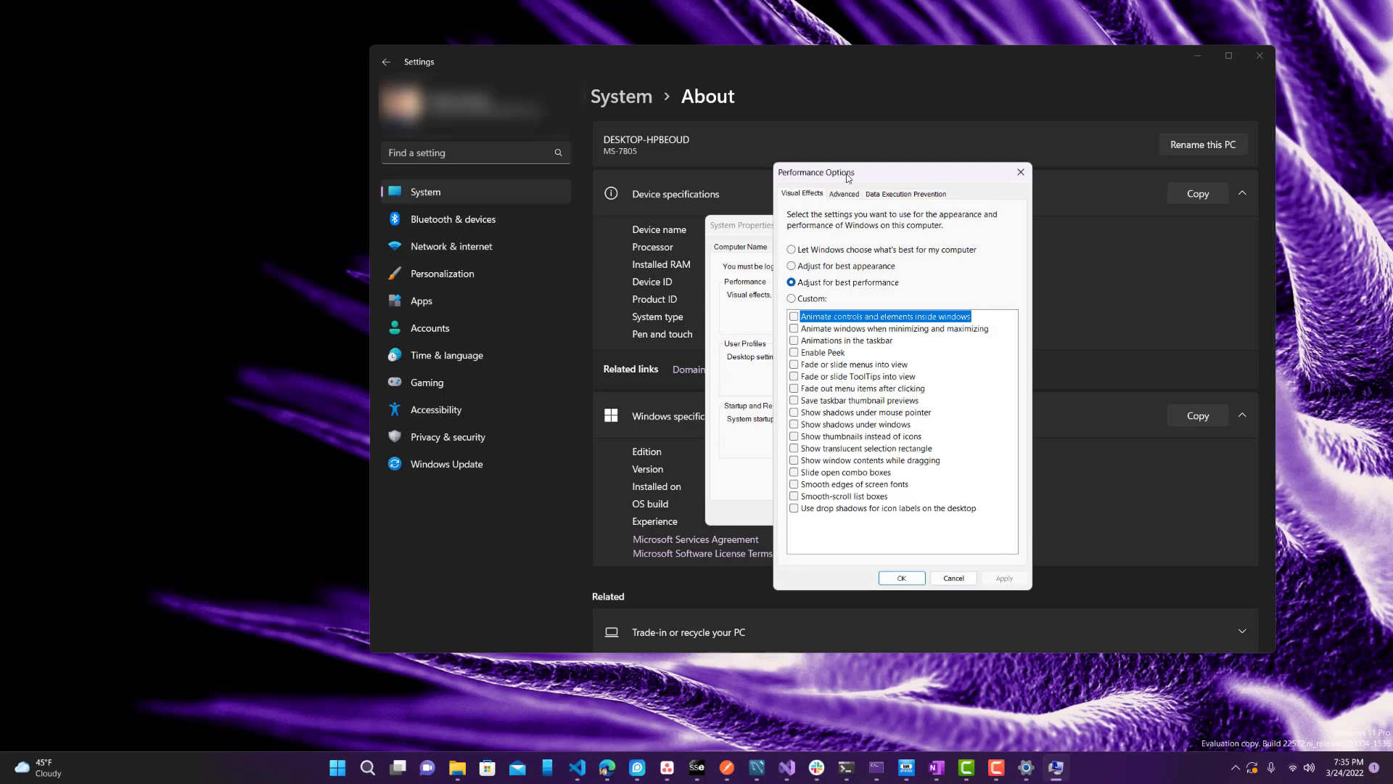
click(858, 267)
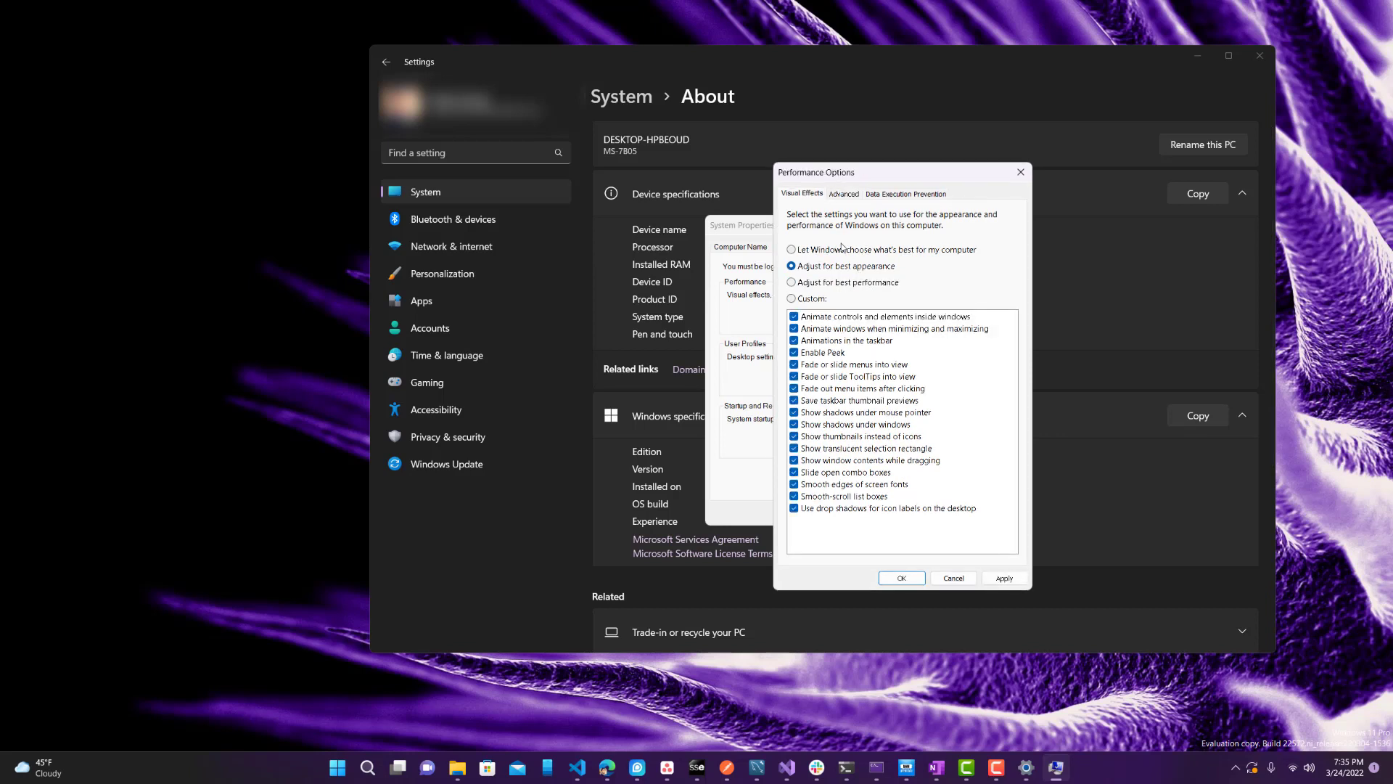
click(844, 283)
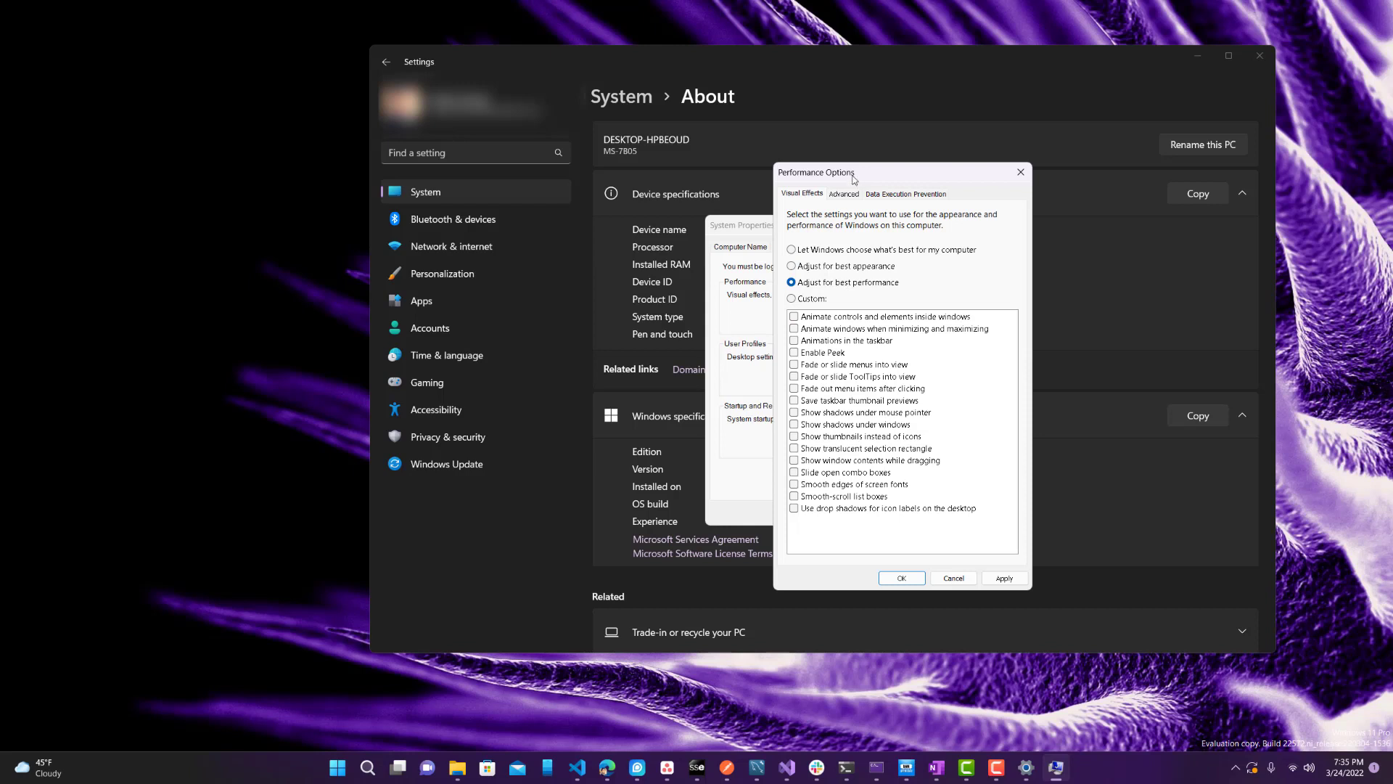
mouse_move(854, 177)
mouse_down()
mouse_move(886, 198)
mouse_move(842, 186)
mouse_up()
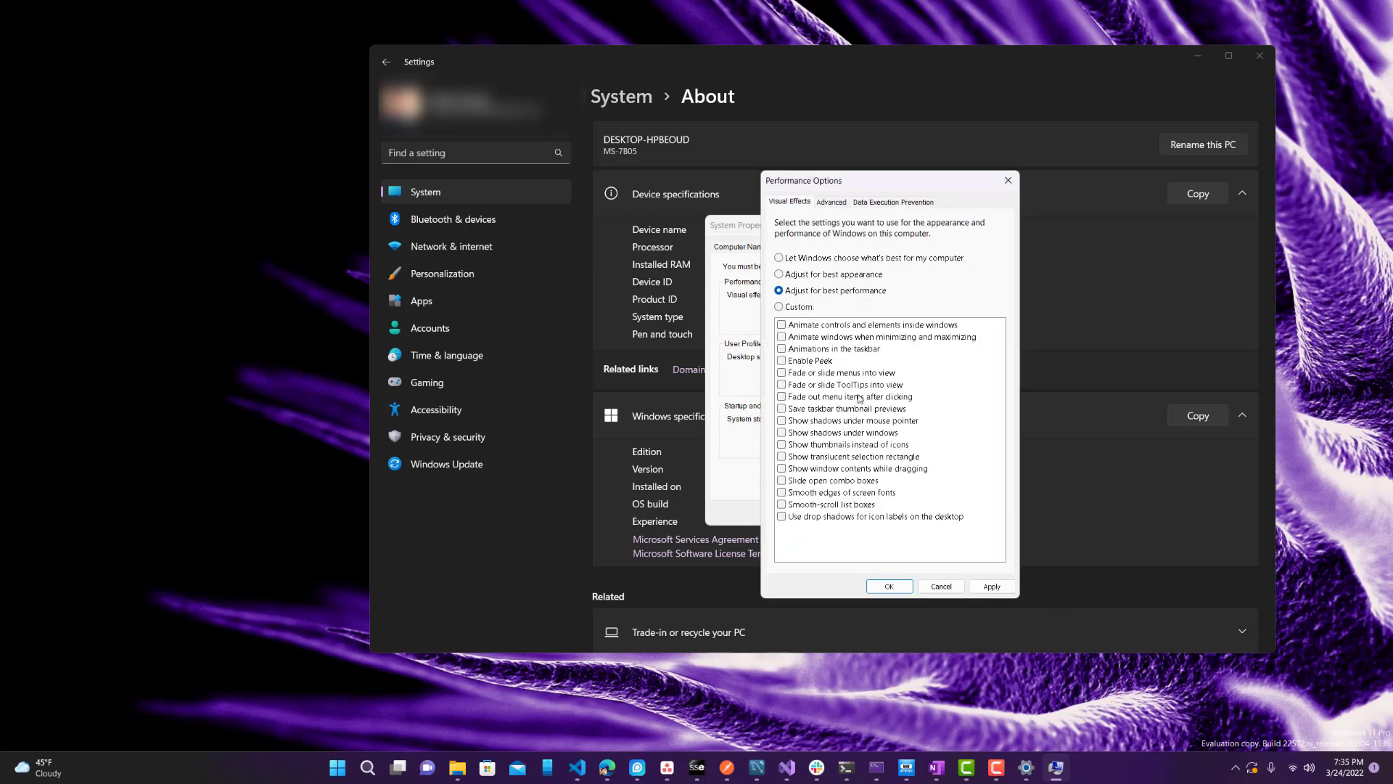
Minimize Settings, then close and reopen Performance Options from the Advanced tab.
click(1190, 56)
drag(847, 185, 1036, 163)
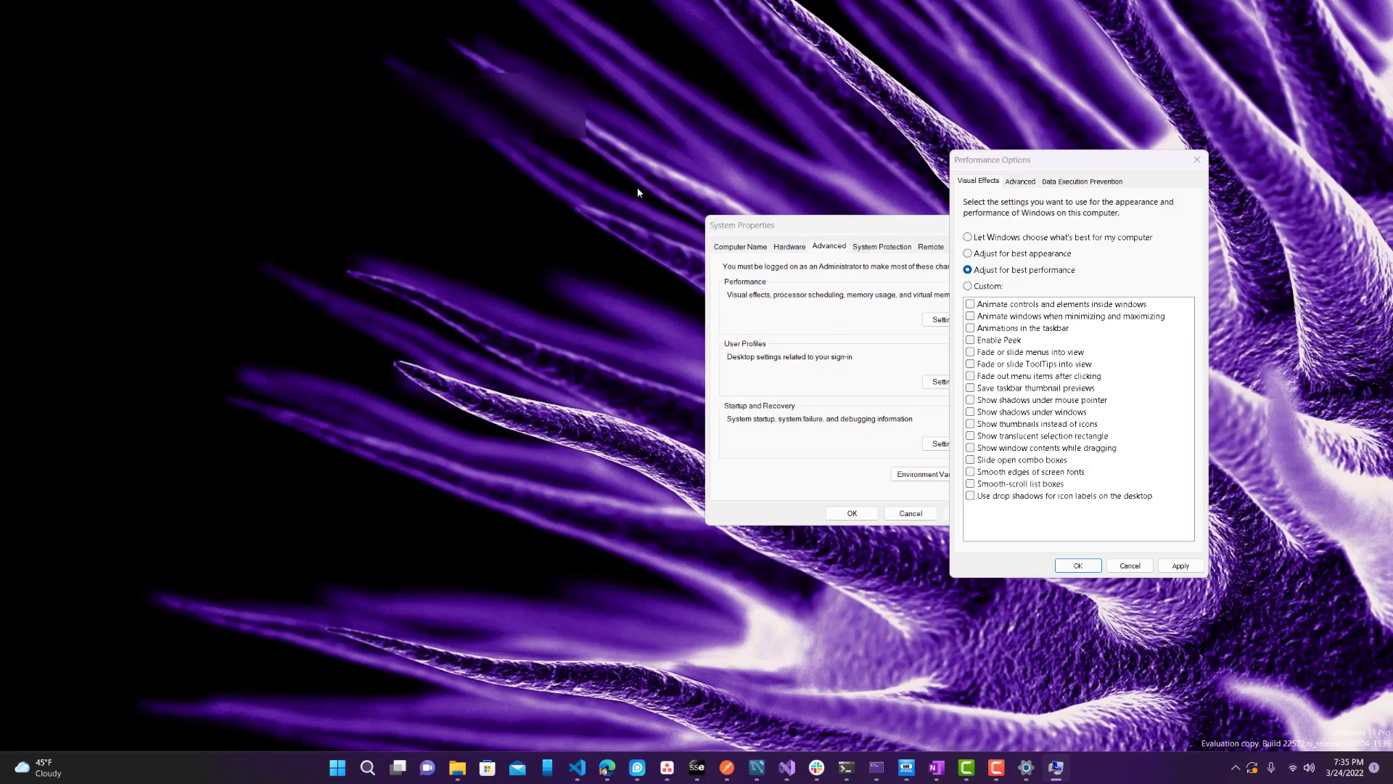
click(1197, 159)
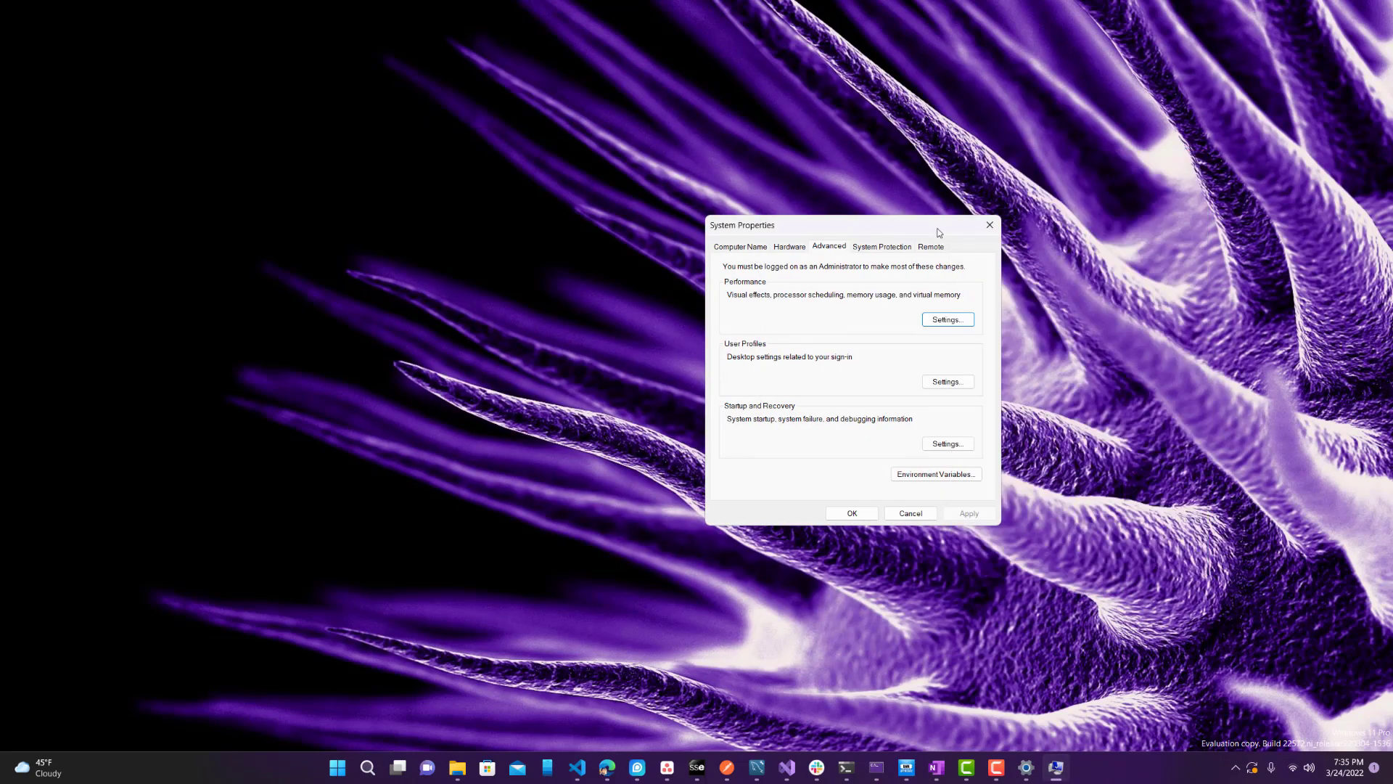
drag(920, 228, 883, 202)
click(912, 298)
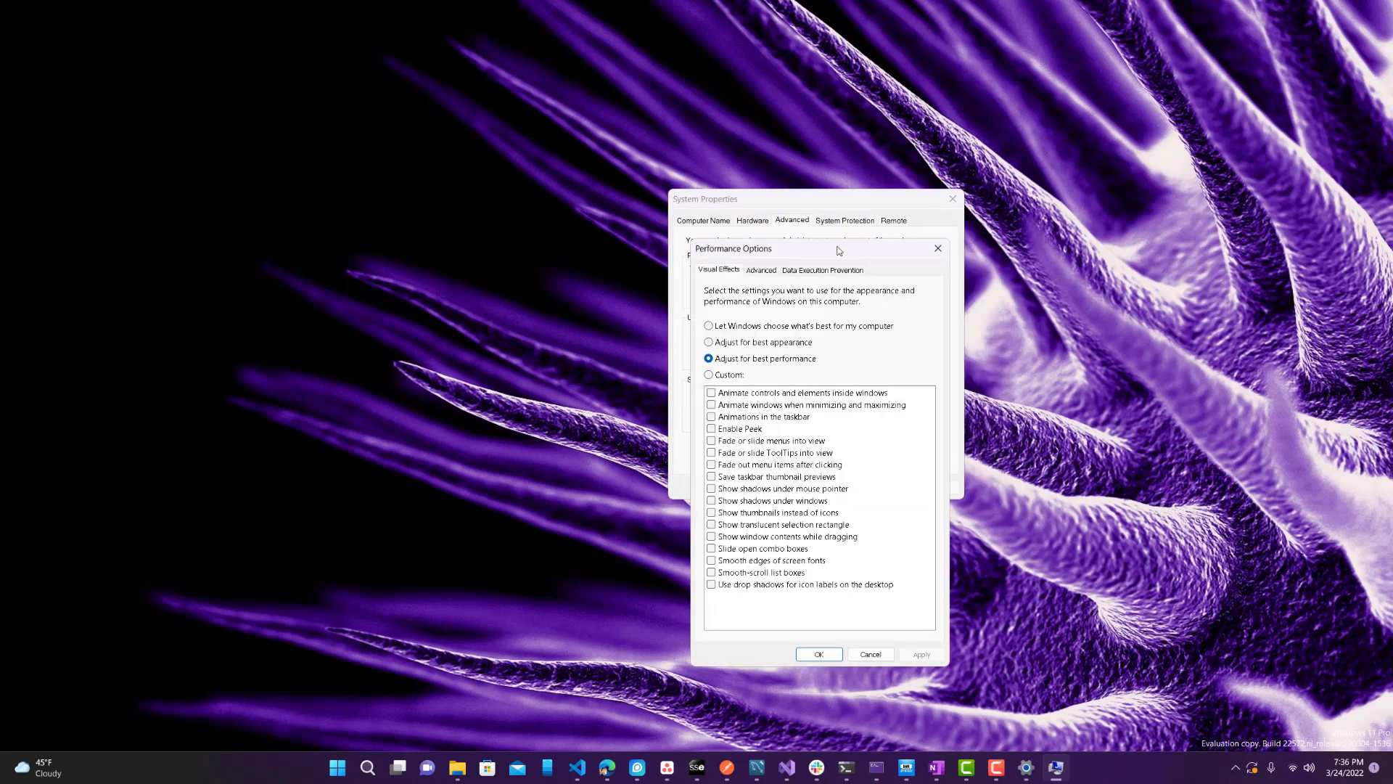
Close Performance Options, glance at the Hardware tab, and reopen the visual effects settings.
drag(840, 250, 979, 147)
click(1078, 145)
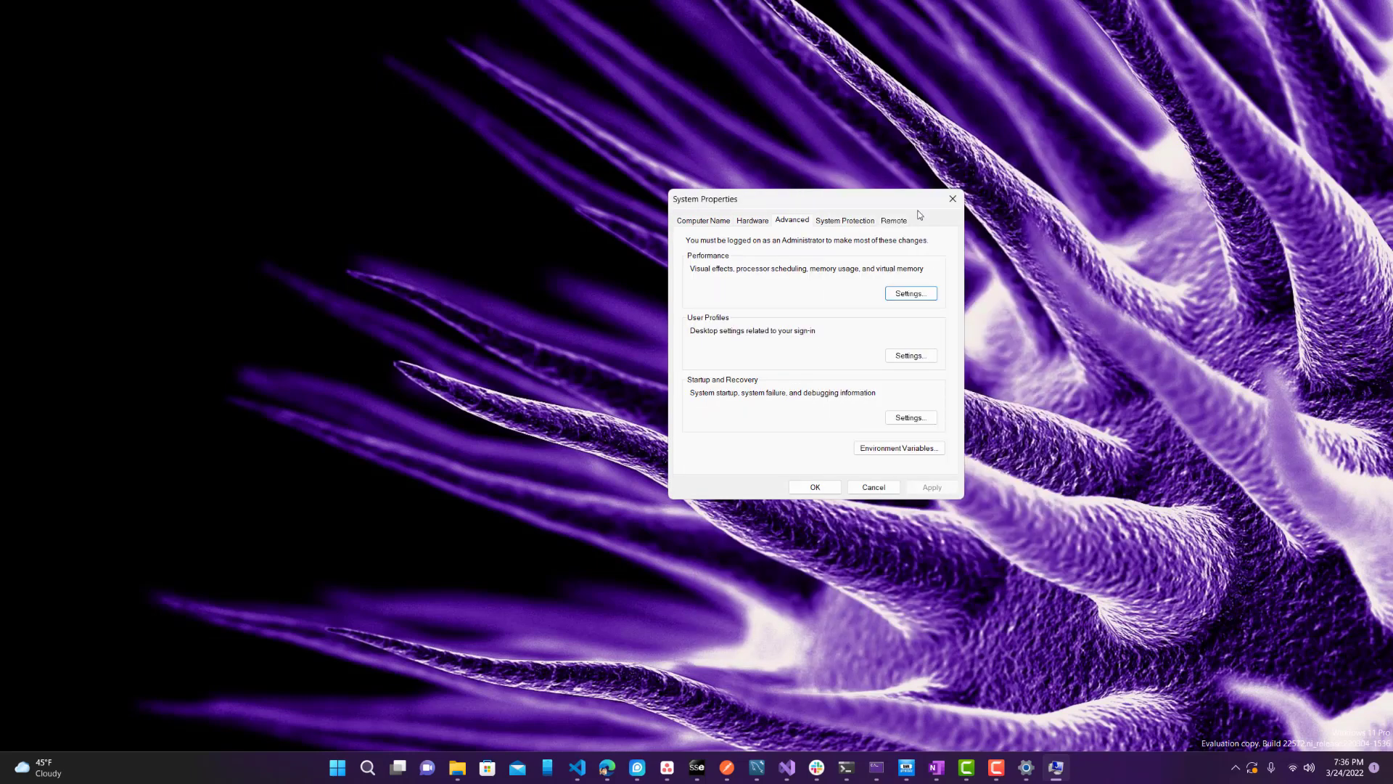
click(753, 220)
click(793, 220)
click(907, 294)
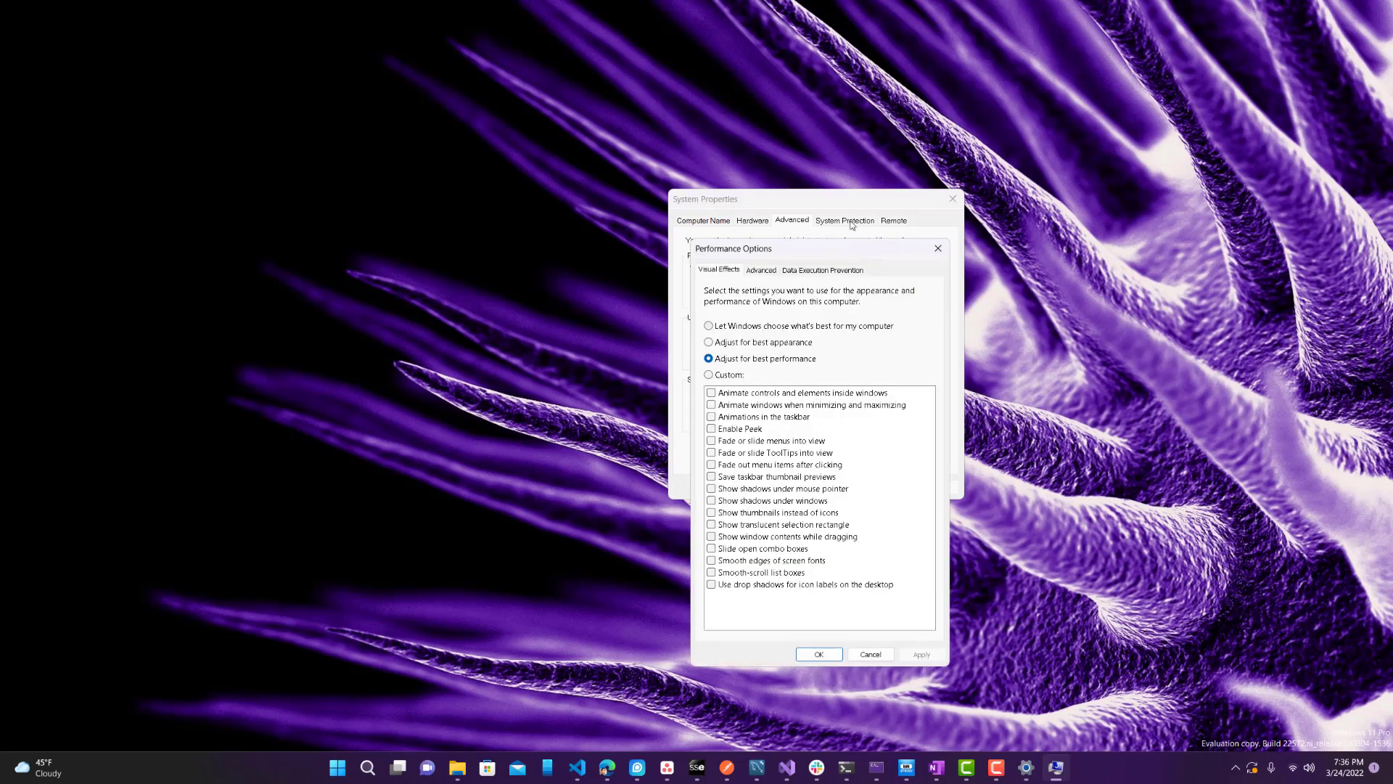
Select Custom and turn on only Smooth edges of screen fonts.
click(789, 247)
click(801, 230)
click(803, 261)
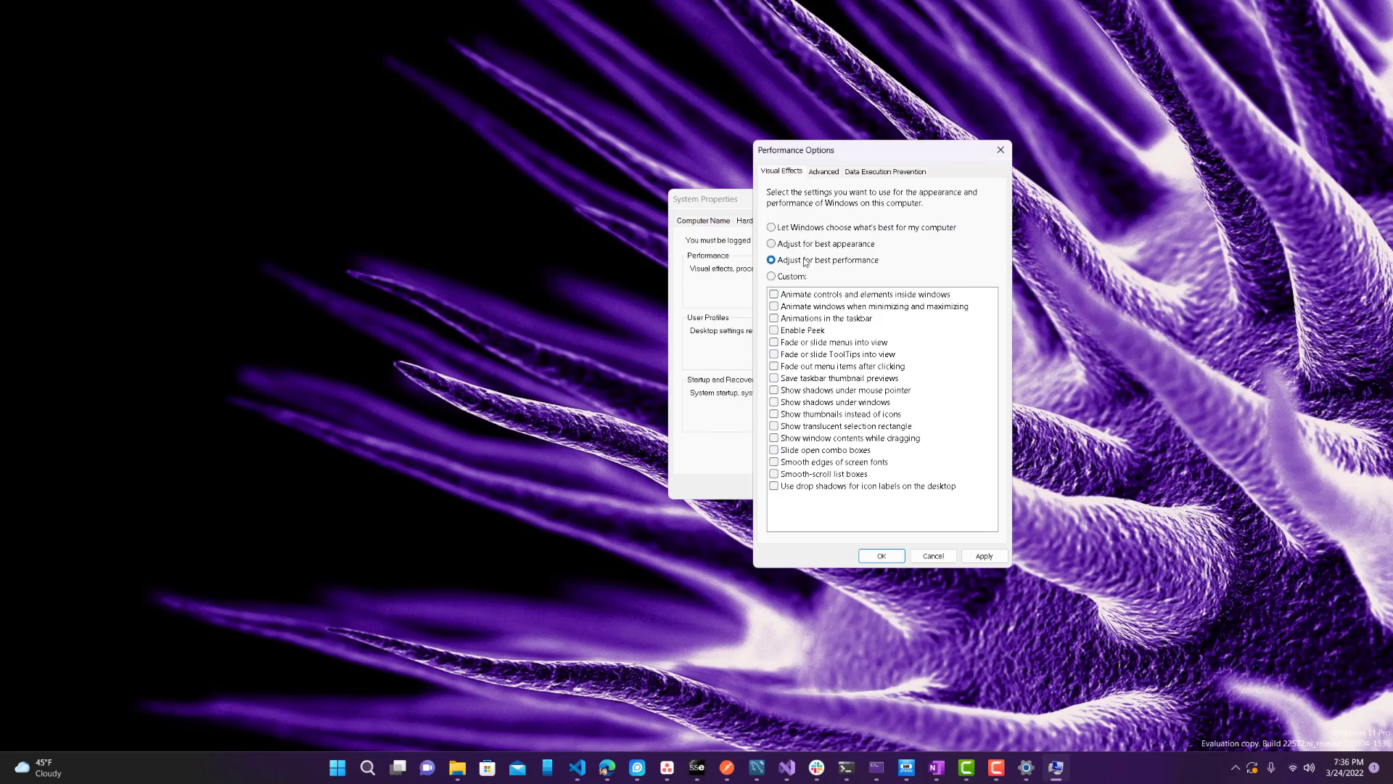
click(797, 277)
click(777, 464)
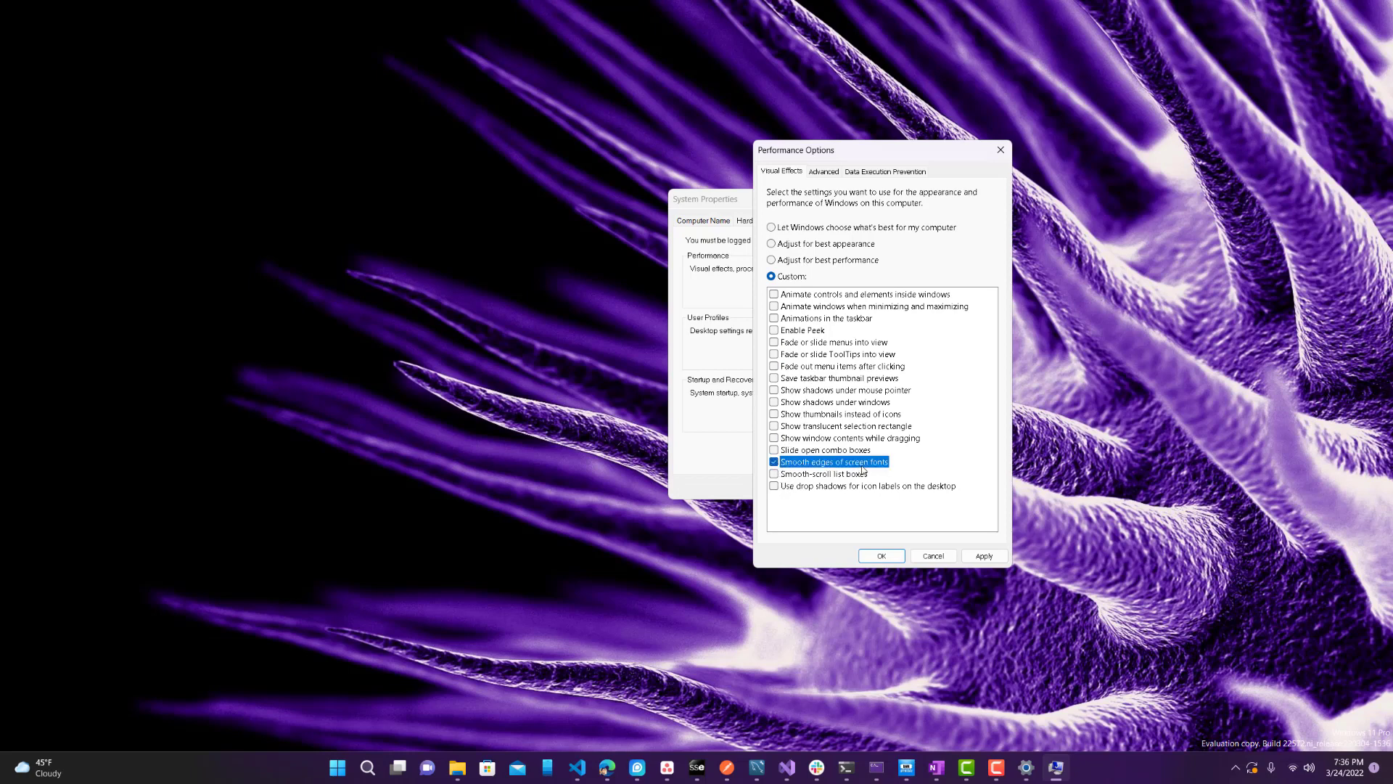
Refresh the desktop, then apply the Custom visual effects setting.
click(1108, 393)
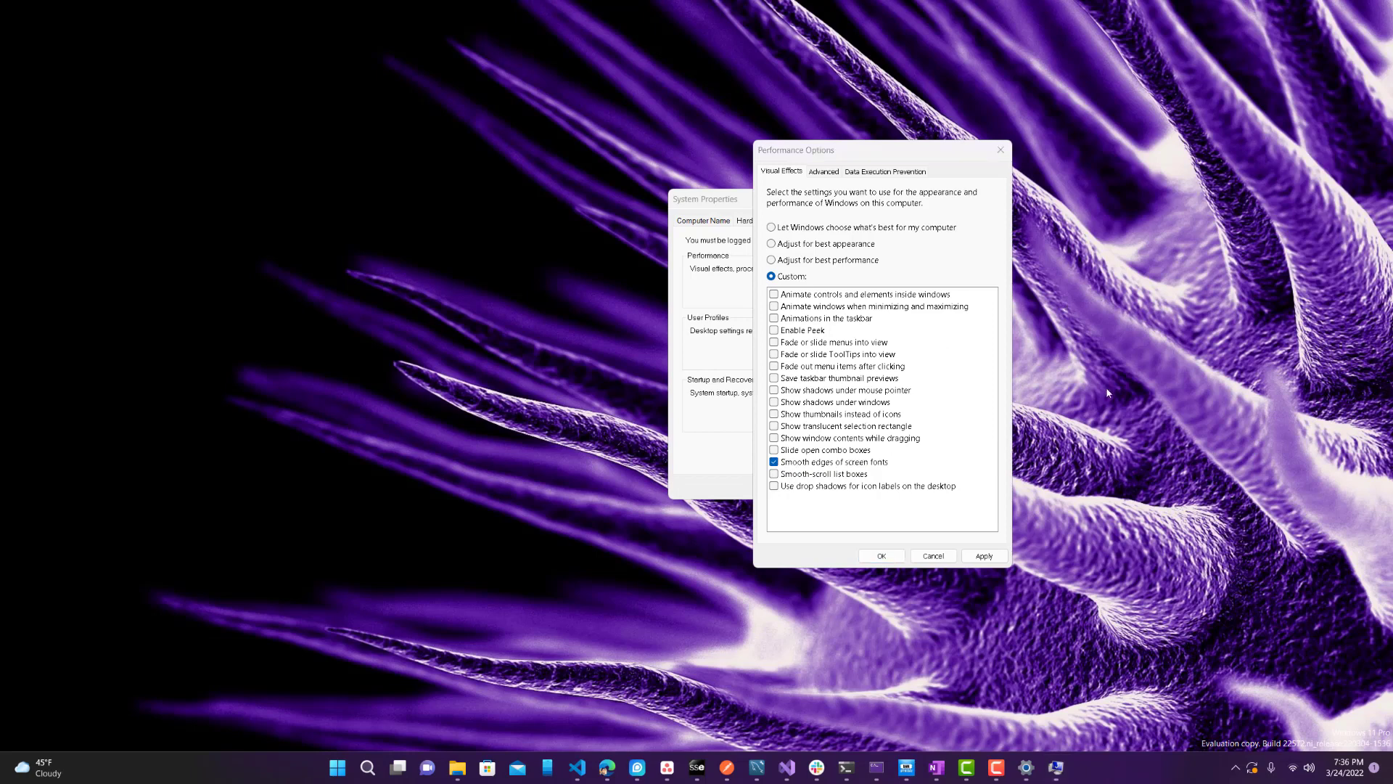
right_click(1097, 288)
click(1117, 348)
click(983, 556)
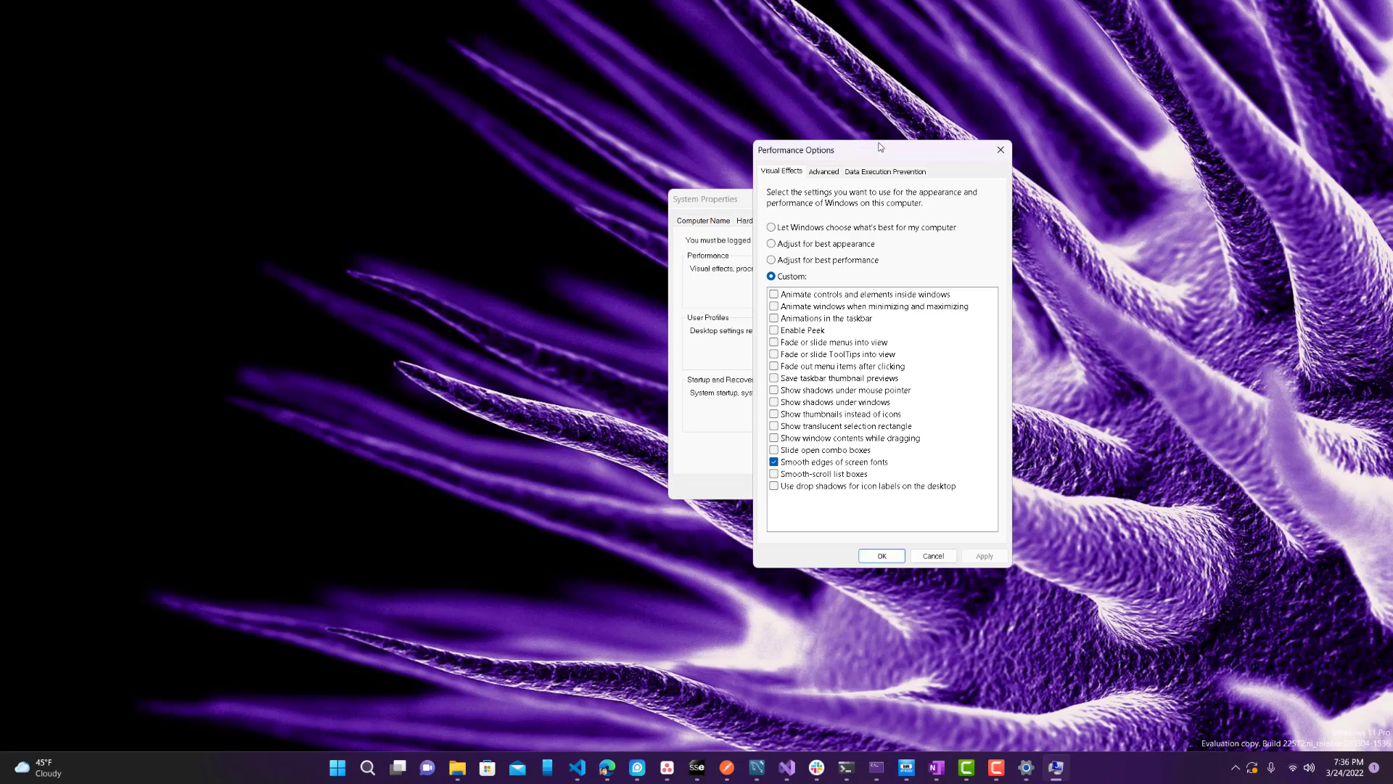
Check the Advanced tab of Performance Options, then close the dialog.
drag(880, 147, 894, 150)
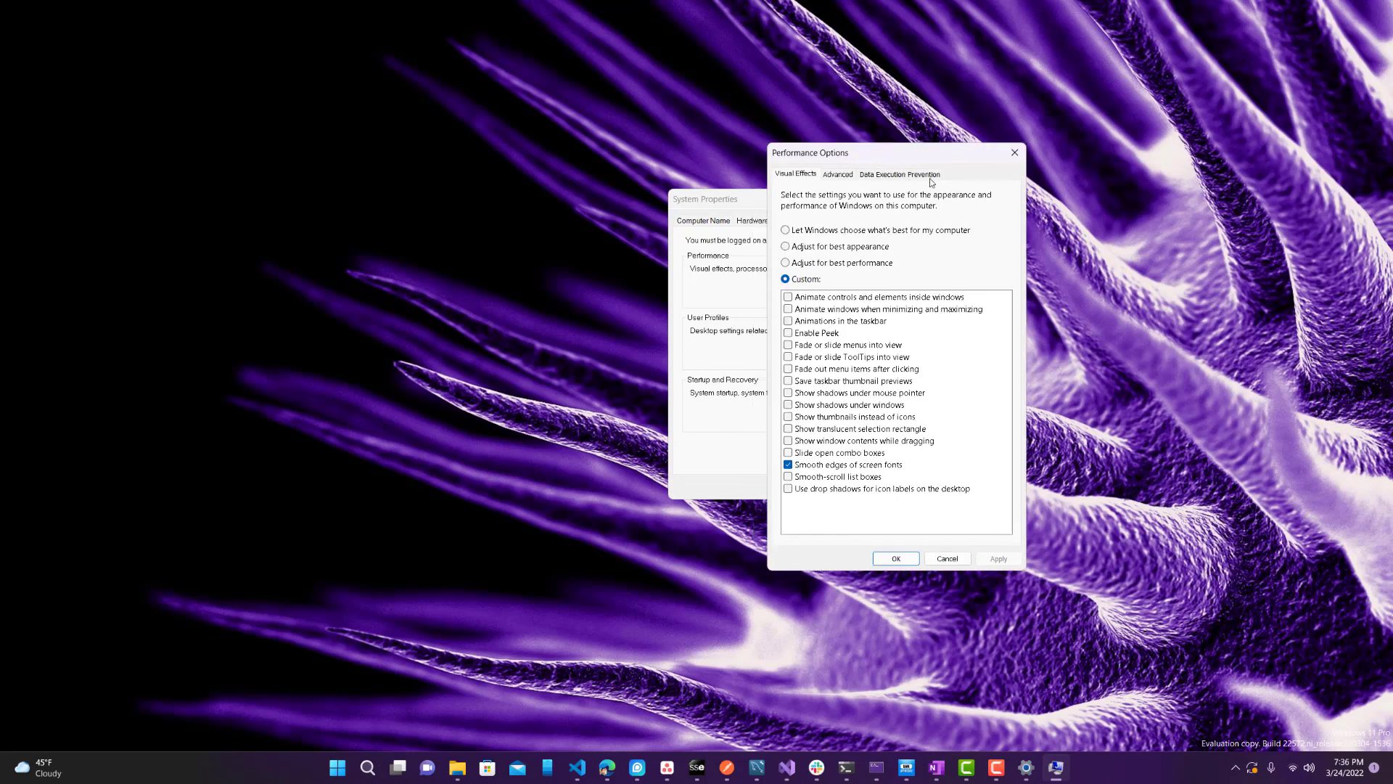
click(838, 177)
click(814, 176)
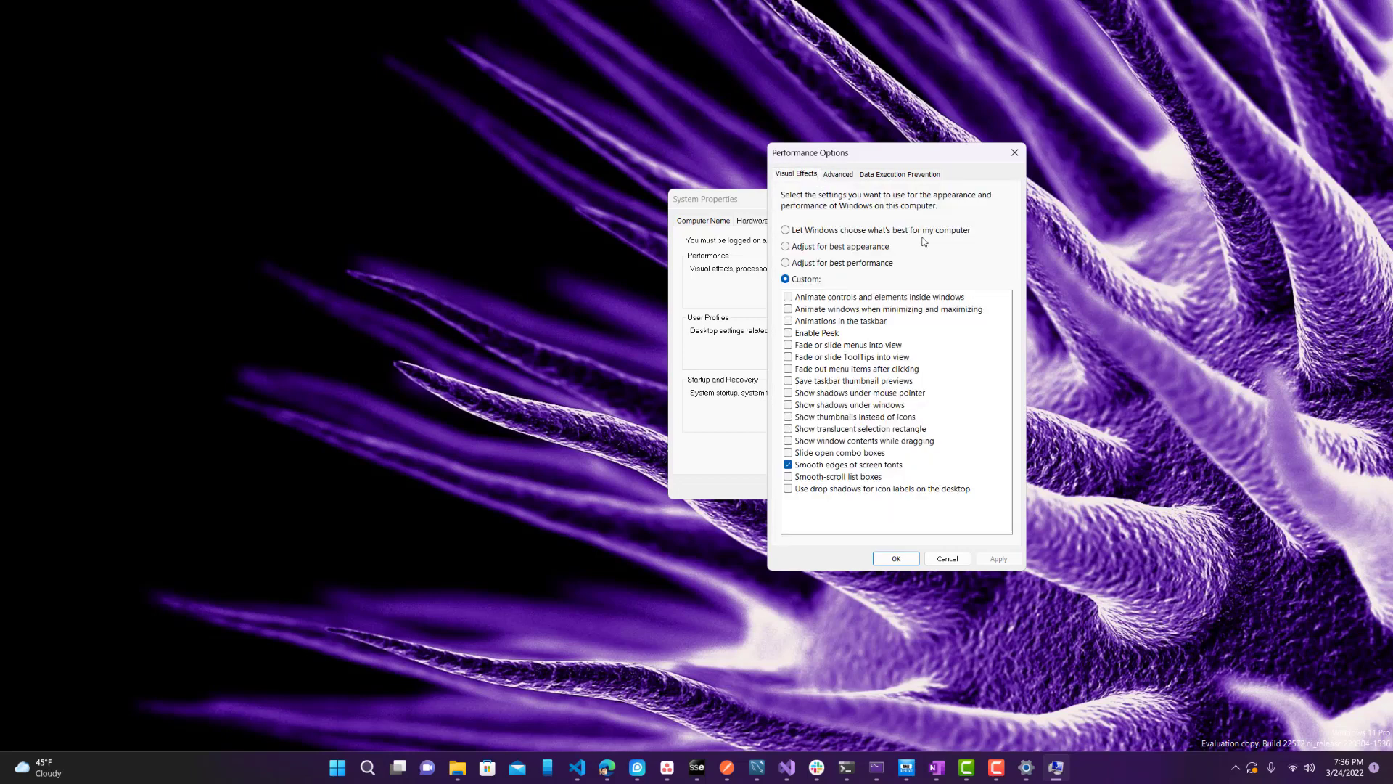
click(1015, 153)
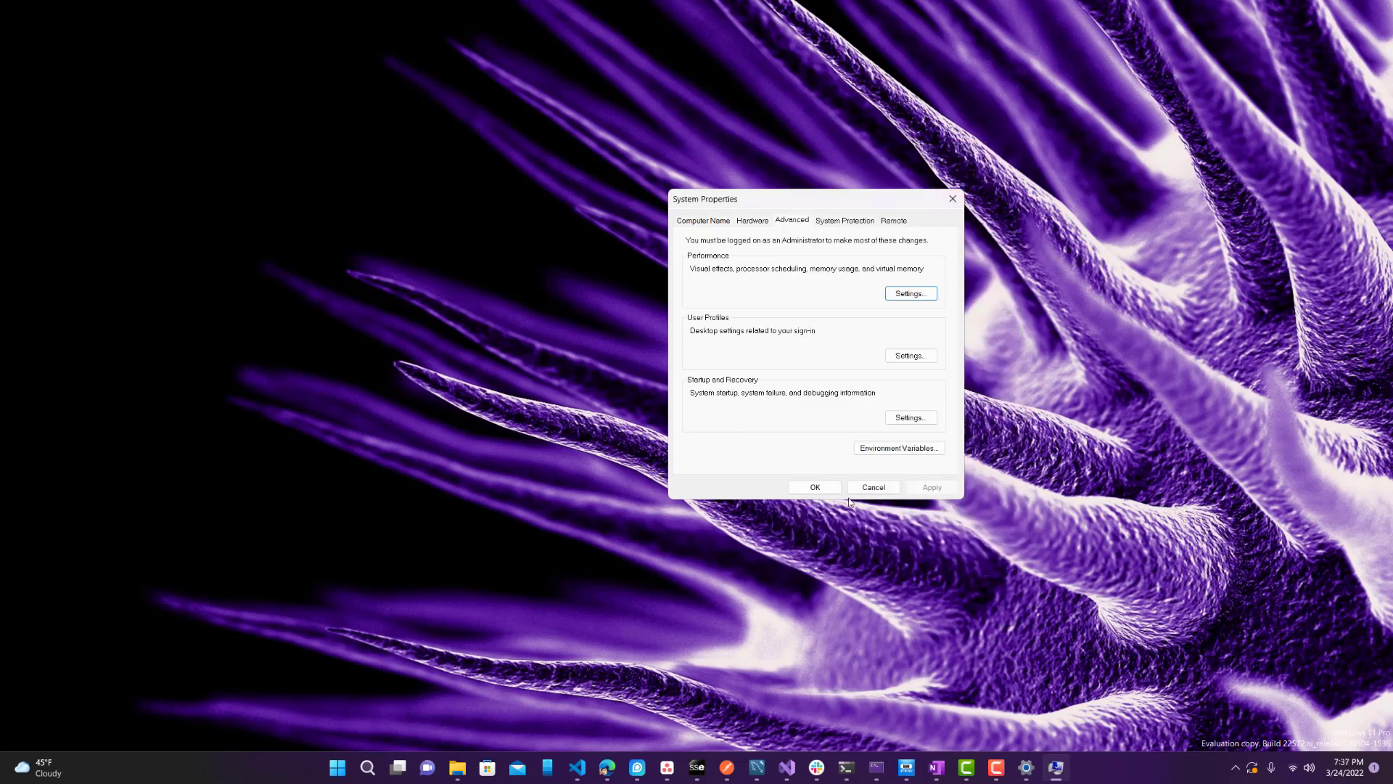
Recentre System Properties and confirm it with OK.
drag(840, 195, 616, 147)
drag(616, 147, 780, 213)
key(Return)
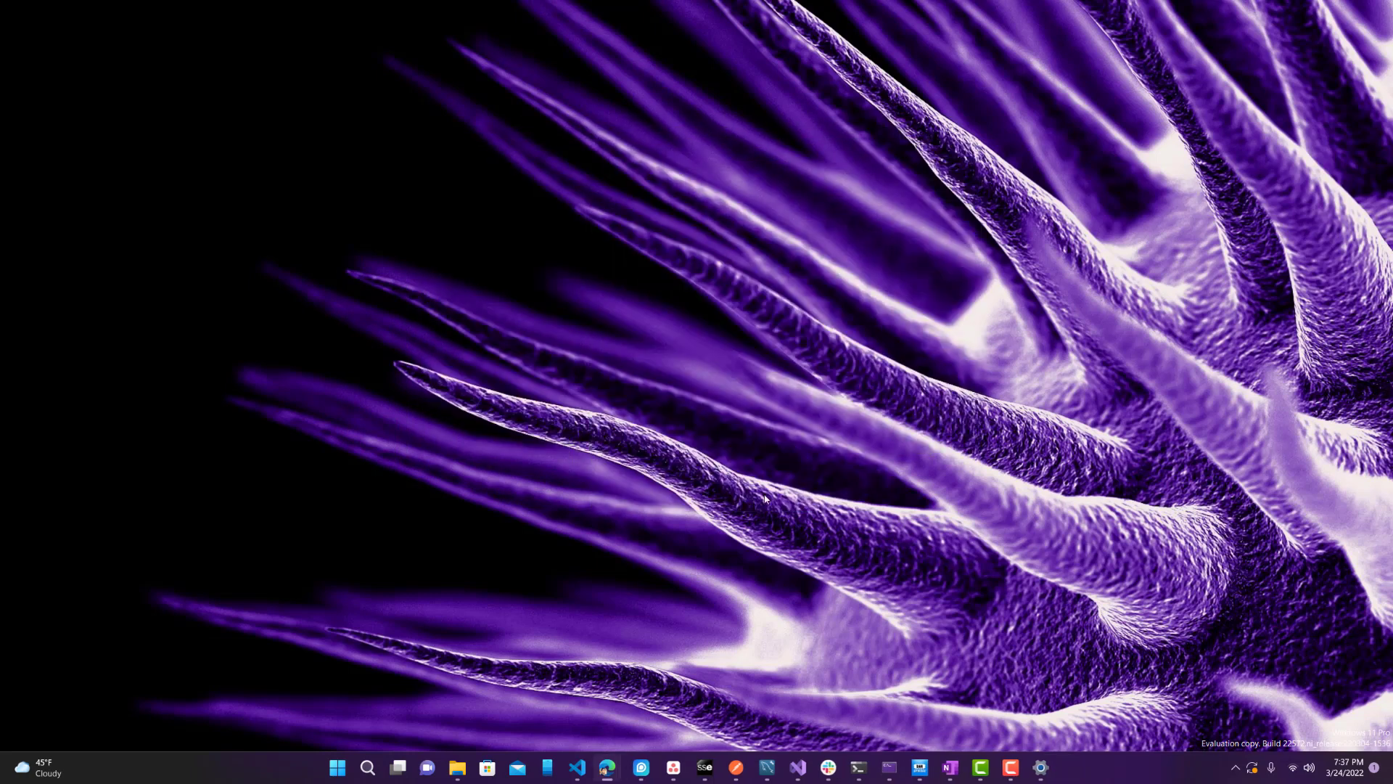